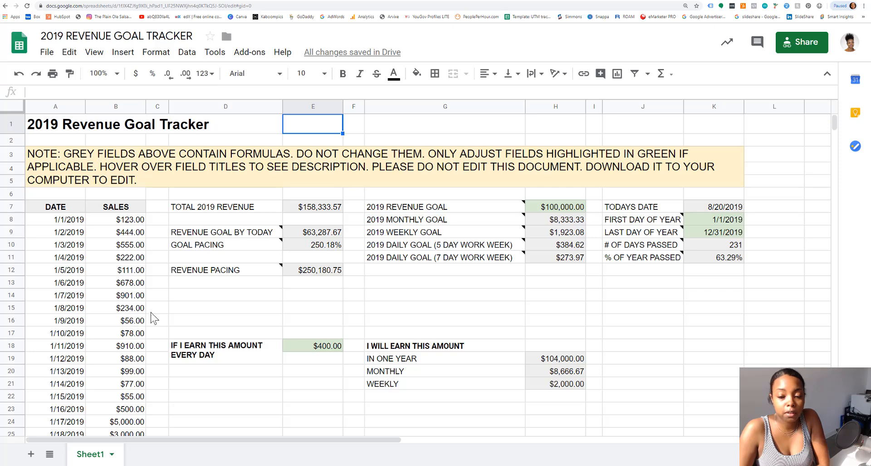
- View the download formats offered for the spreadsheet, including Microsoft Excel (.xlsx), without downloading it
left_click(47, 55)
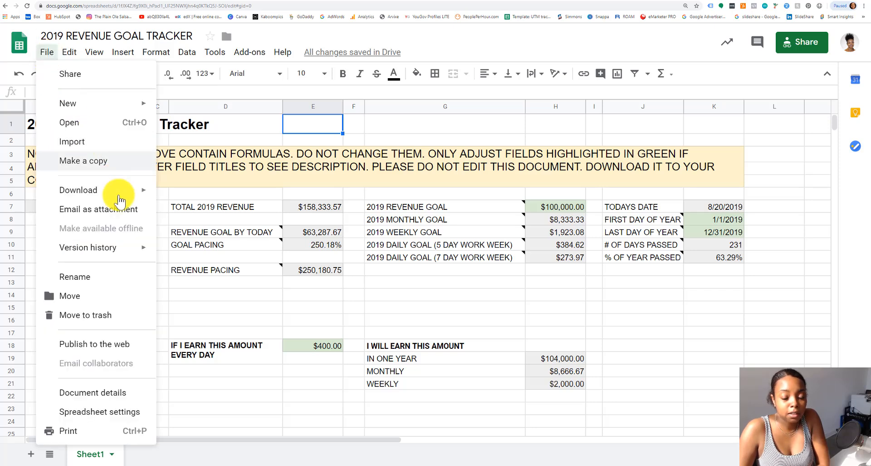
mouse_move(119, 199)
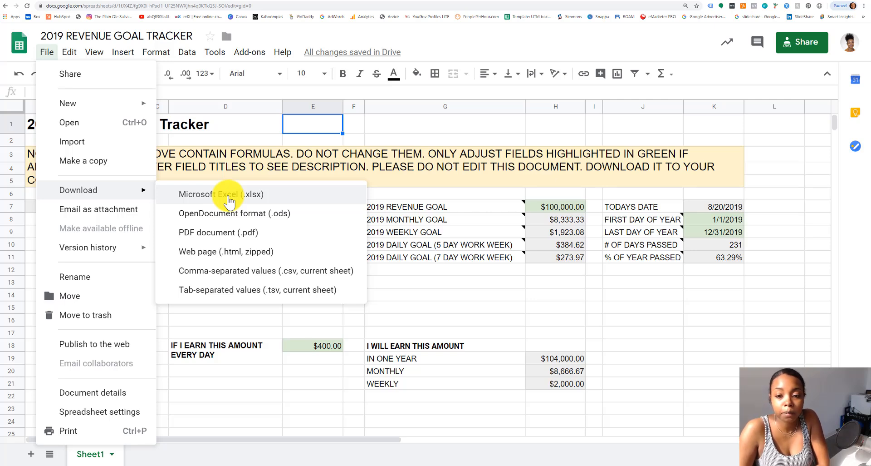
left_click(245, 131)
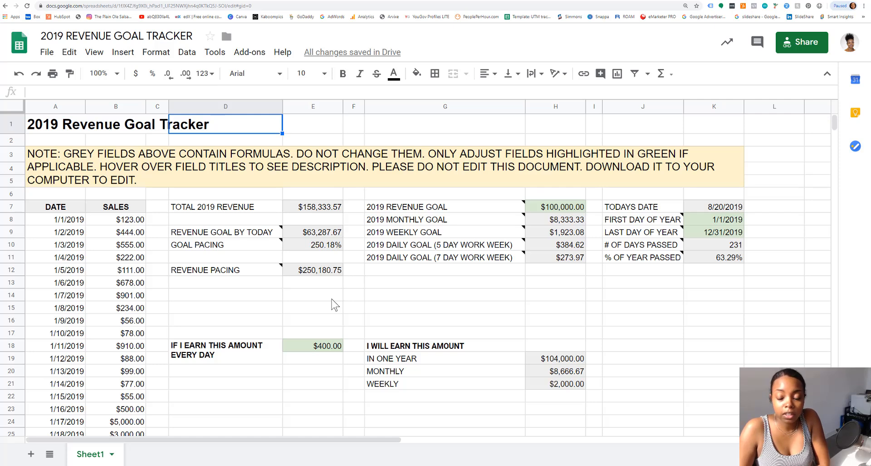
- Inspect the formula behind the total 2019 revenue, along with the sales column it sums and the DATE and SALES headers
left_click(315, 212)
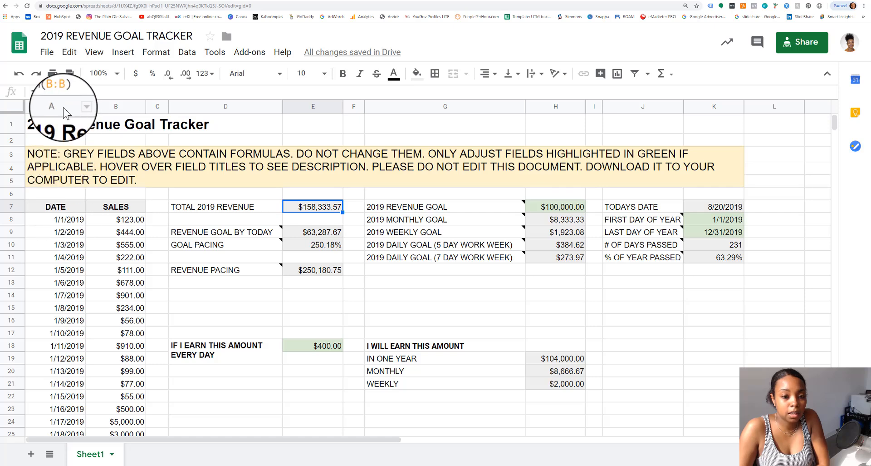
left_click(116, 106)
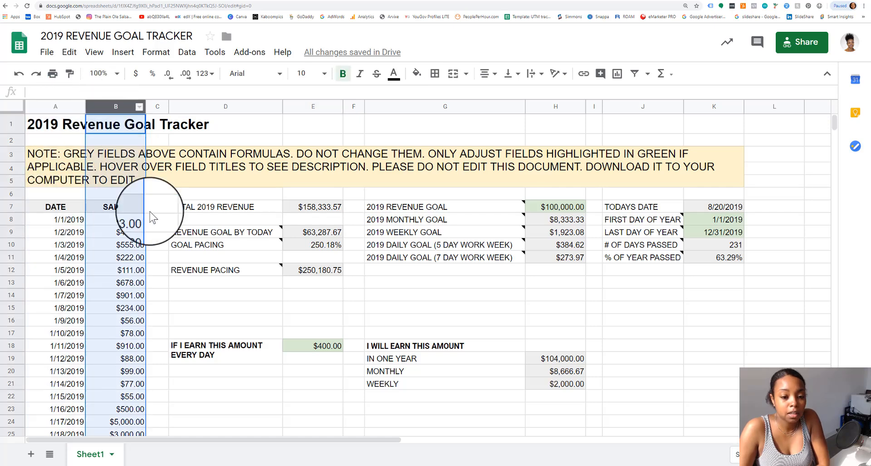
left_click(68, 207)
left_click(130, 208)
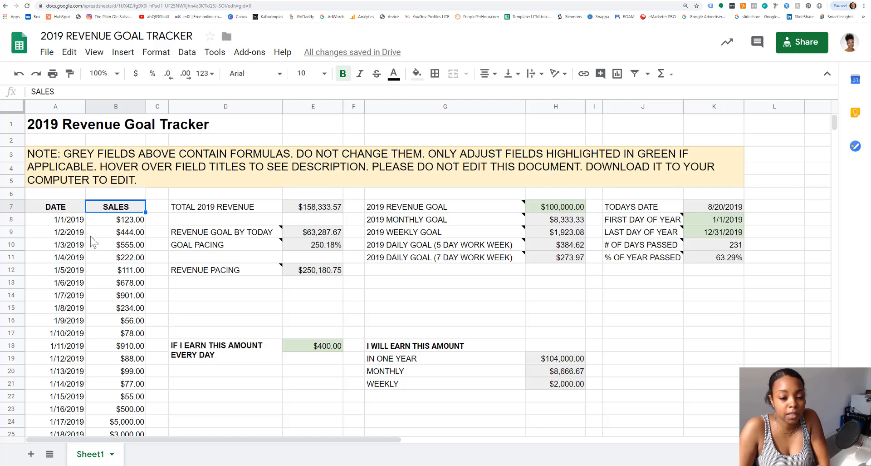
- Look through the daily dates and sales amounts from January into May 2019, ending back at the top of the sheet
scroll(87, 209, "down", 2)
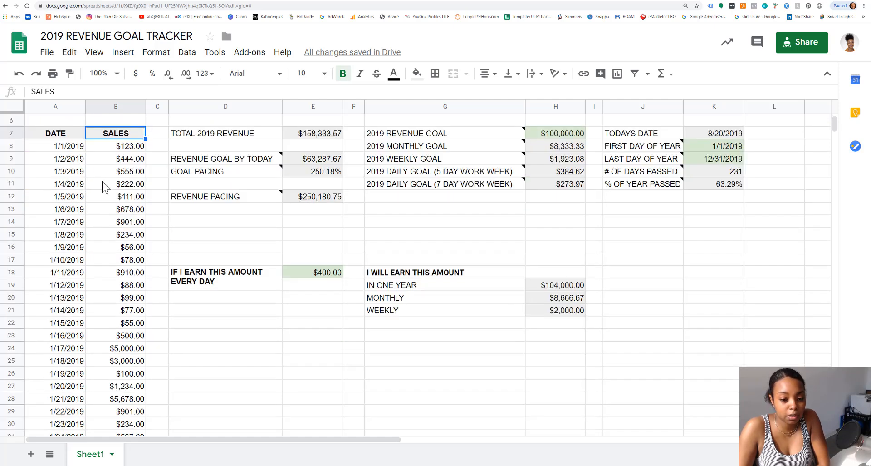
scroll(107, 186, "down", 6)
scroll(122, 241, "down", 10)
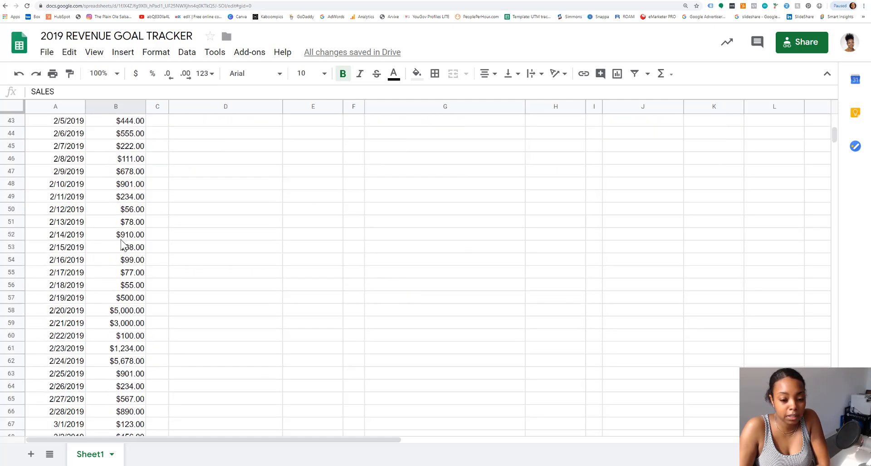
scroll(122, 247, "down", 7)
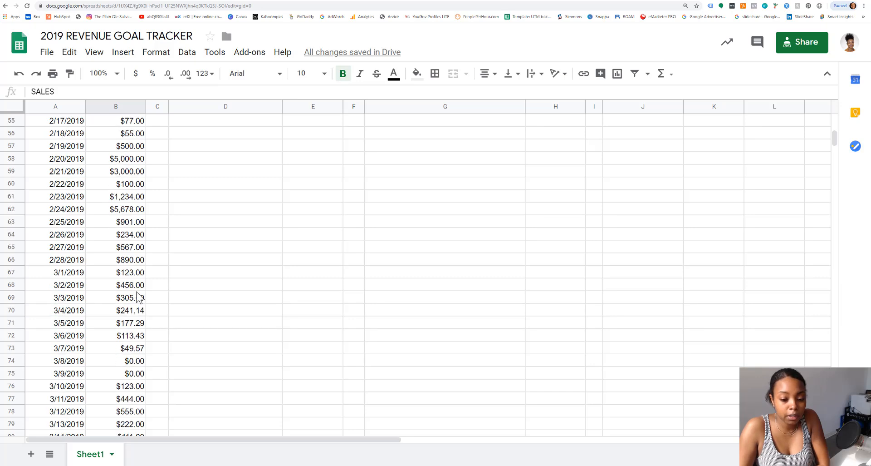
scroll(139, 297, "down", 2)
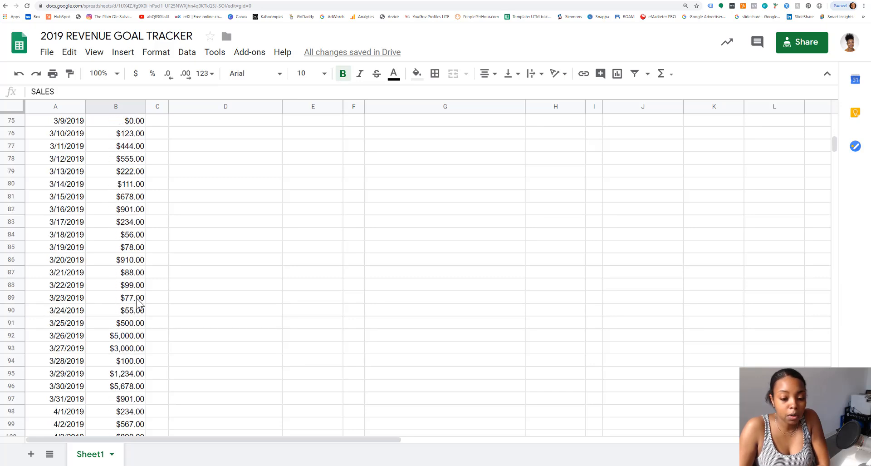
scroll(140, 327, "down", 2)
scroll(140, 329, "down", 6)
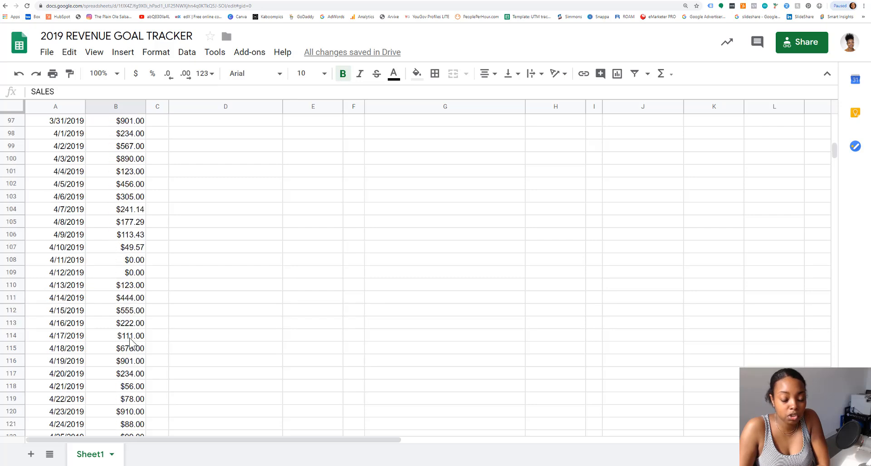
scroll(130, 340, "down", 7)
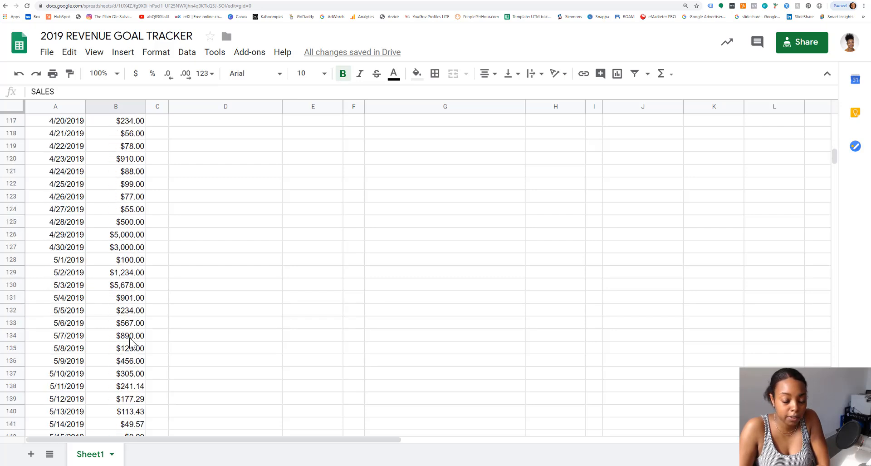
scroll(130, 340, "down", 1)
scroll(130, 340, "down", 1)
scroll(131, 340, "up", 18)
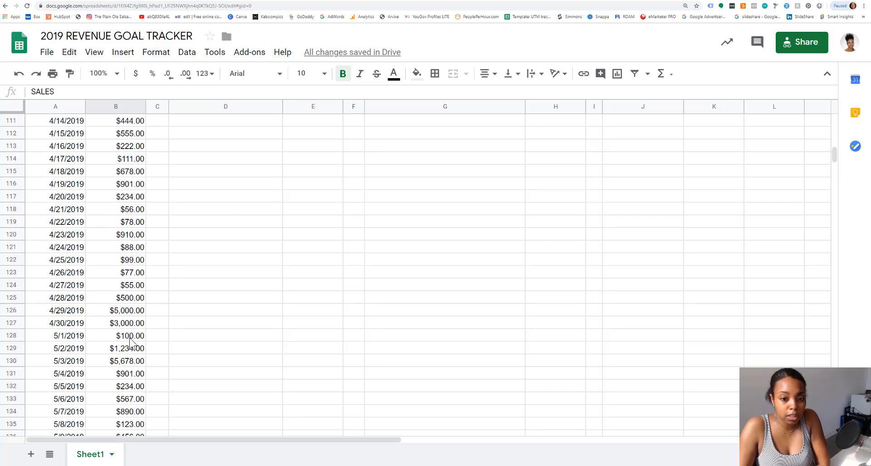
scroll(130, 341, "up", 20)
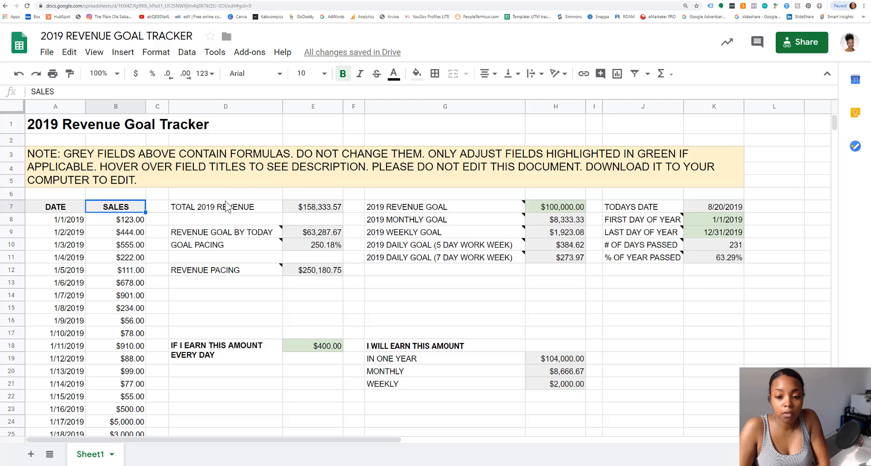
- Highlight the revenue summary block D7:K13 and the daily earnings calculator beneath it to review both sections
left_click_drag(208, 211, 711, 289)
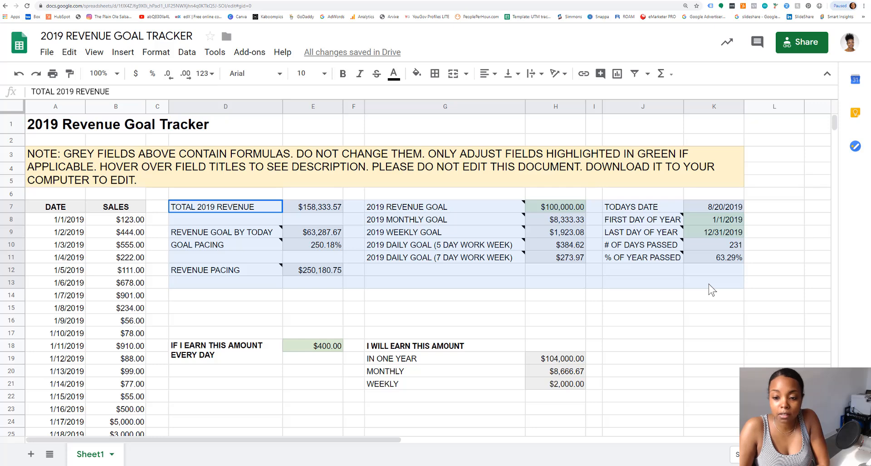
left_click_drag(711, 289, 711, 289)
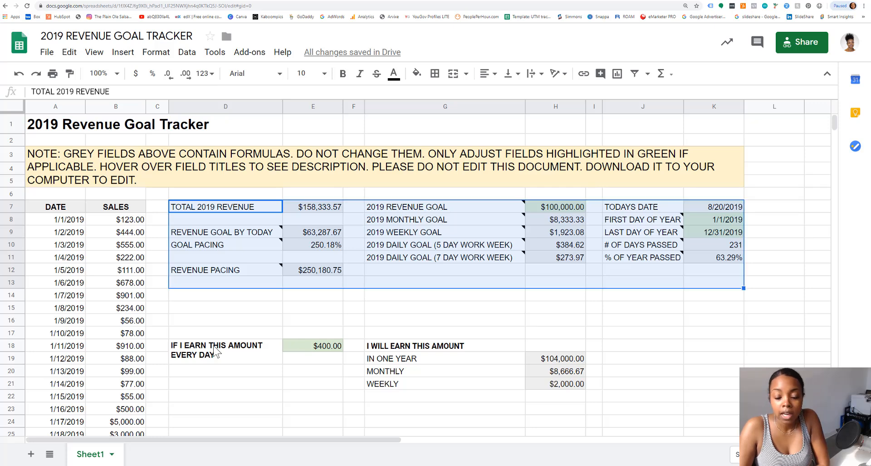
left_click_drag(225, 350, 600, 423)
- Trace the total 2019 revenue from its label to column B and the SUM formula in E7
left_click(245, 210)
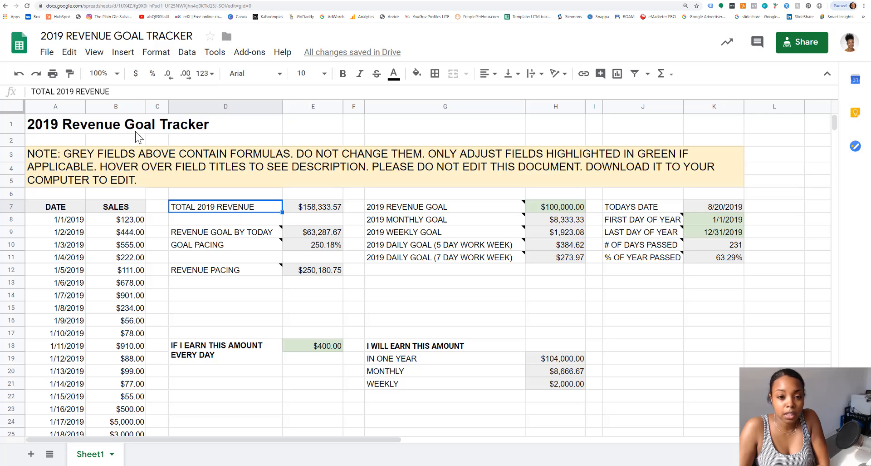
left_click(120, 104)
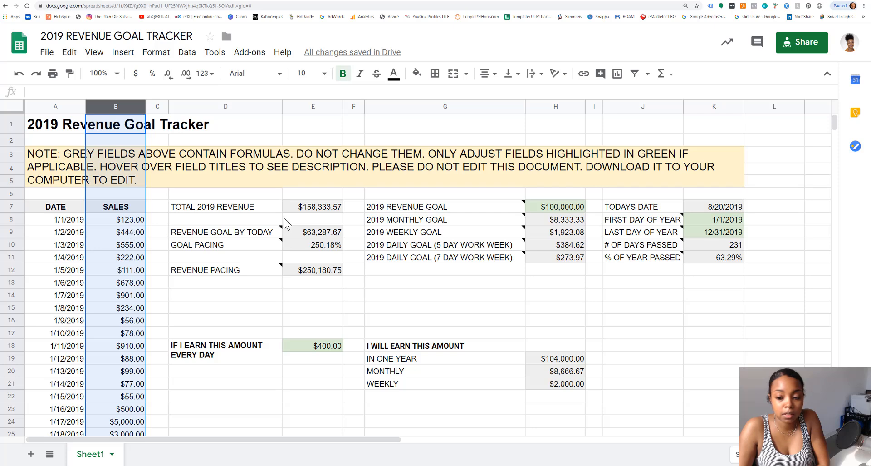
left_click(317, 211)
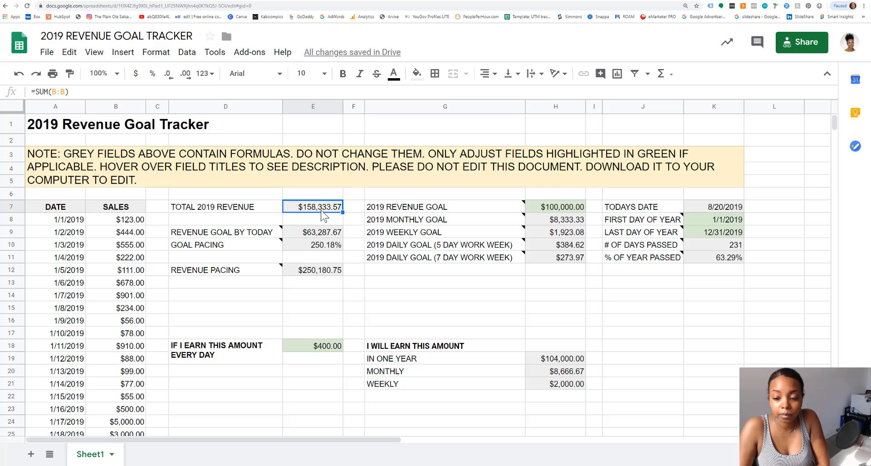
- Read the notes attached to the 2019 revenue goal and 2019 monthly goal labels
left_click(431, 210)
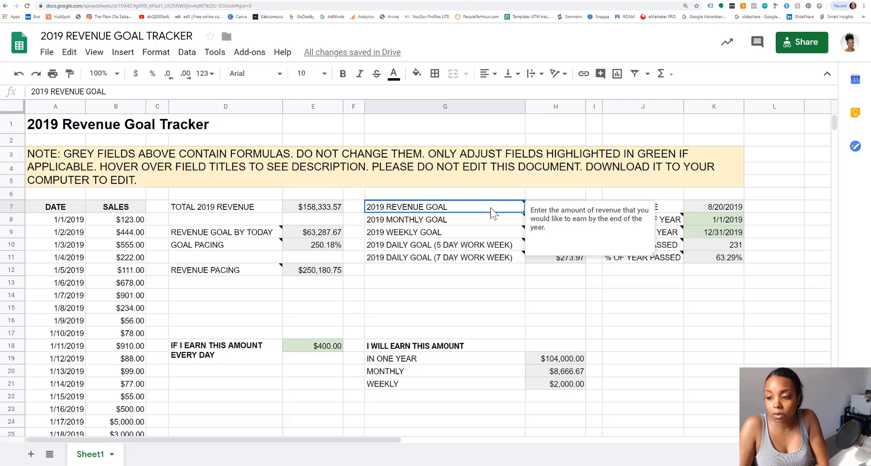
key("Down")
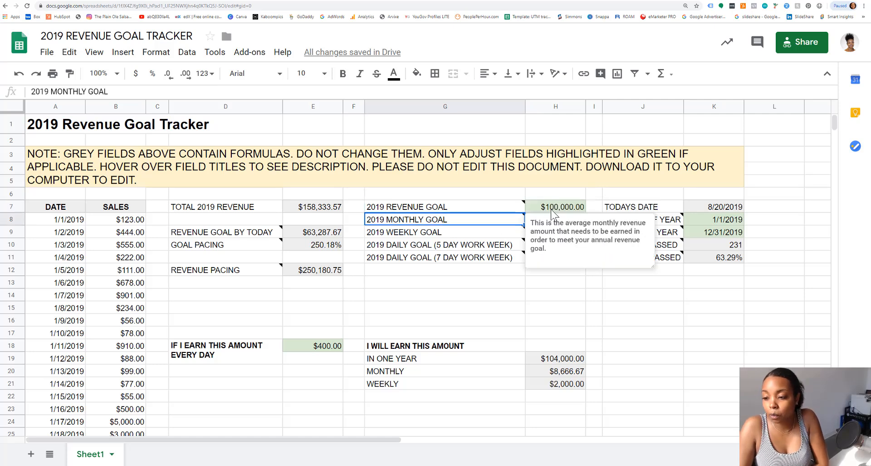
left_click(592, 285)
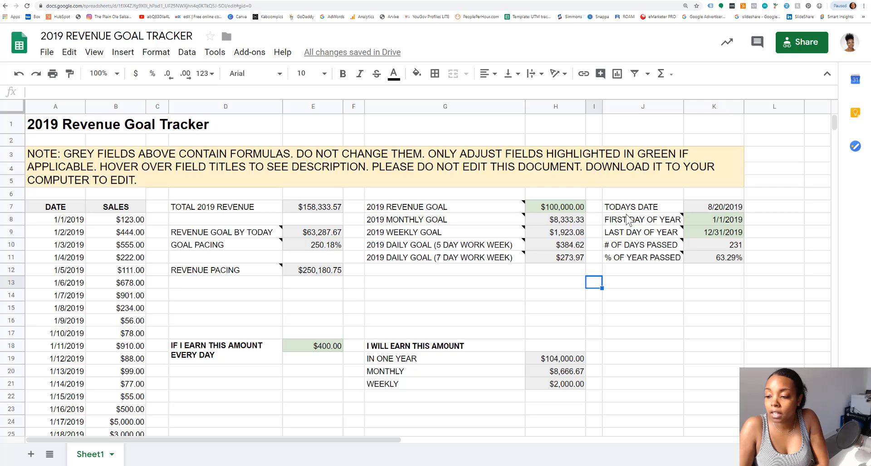
- Examine the formula in the today's date cell, leaving it unchanged
left_click(702, 210)
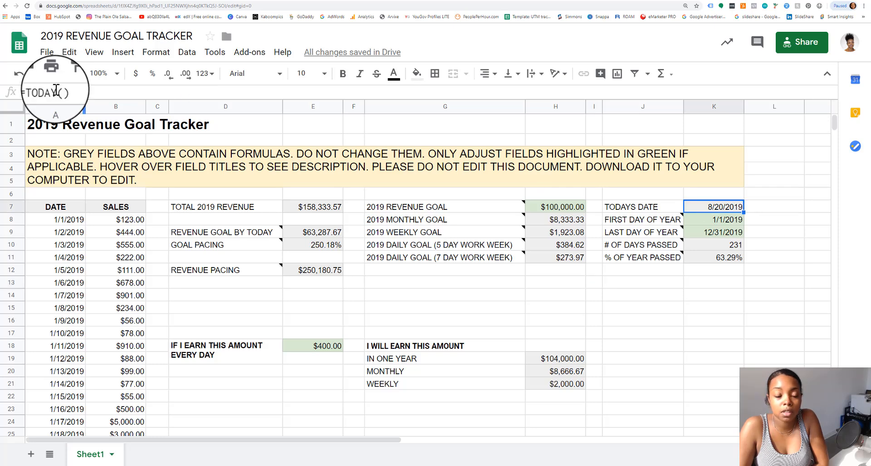
left_click_drag(67, 93, 18, 92)
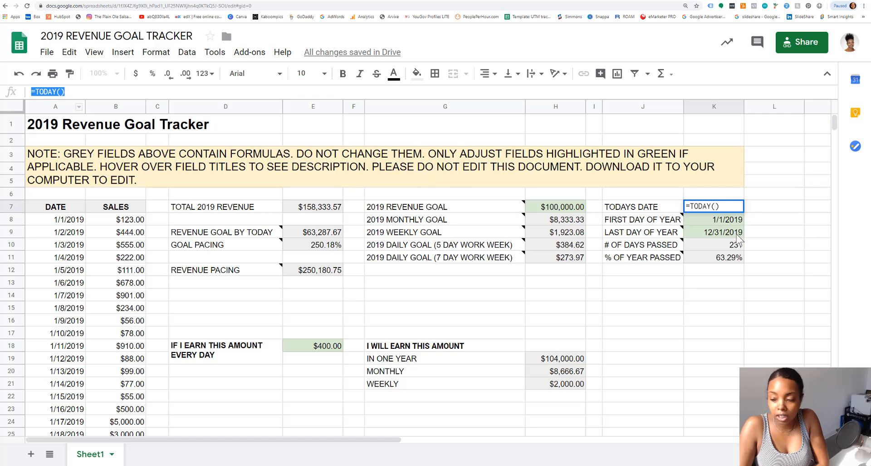
key("Tab")
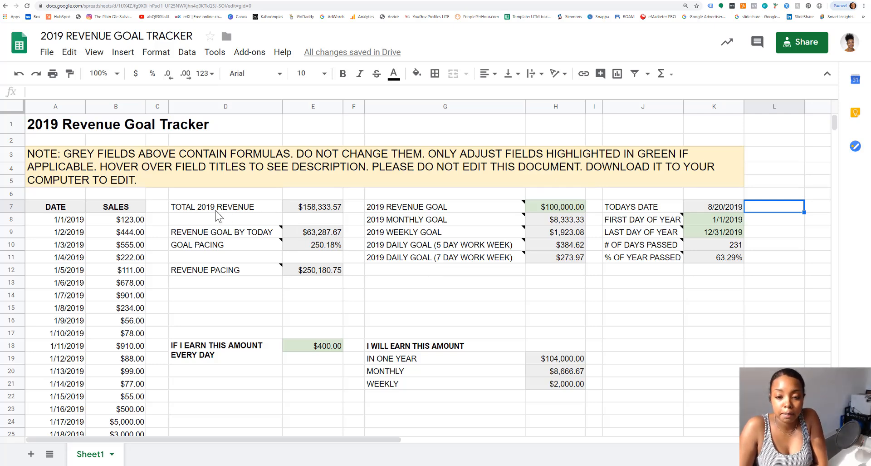
- Review the revenue pacing block D7:E12, checking the formula for revenue goal by today and the annual revenue goal it uses
left_click_drag(216, 211, 336, 277)
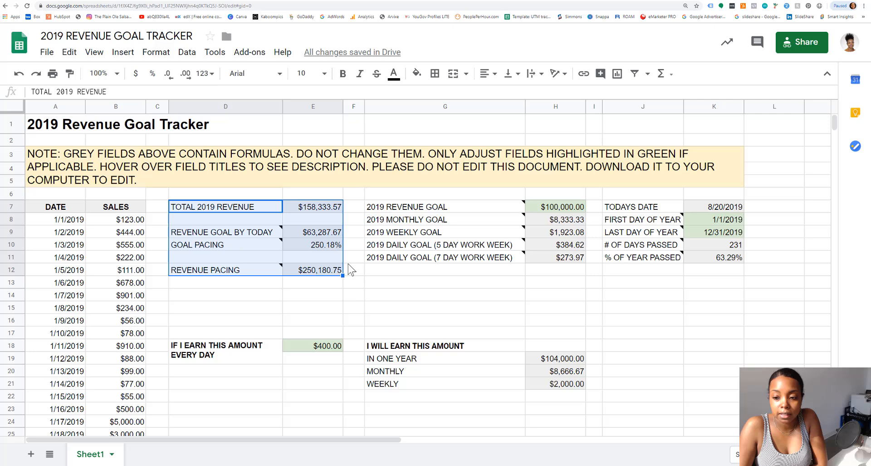
left_click(234, 213)
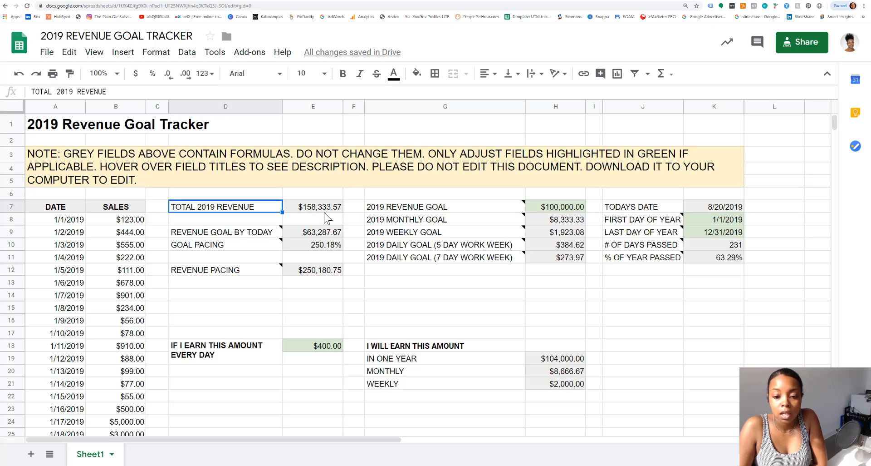
left_click(262, 240)
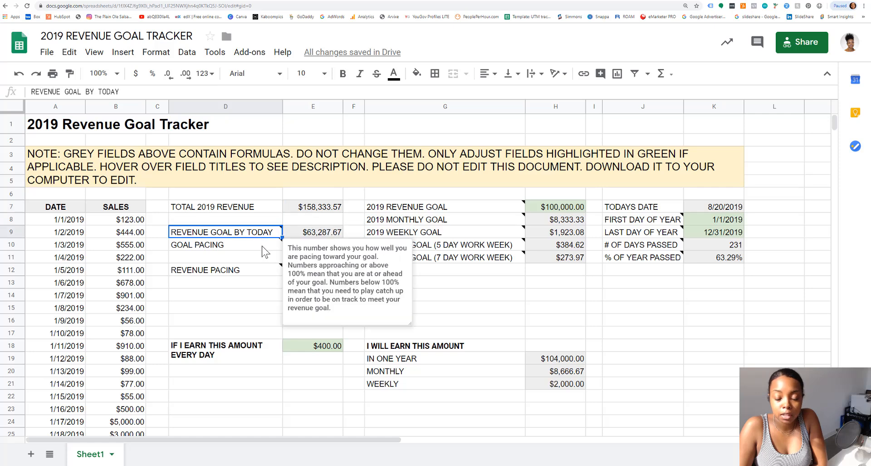
left_click(313, 236)
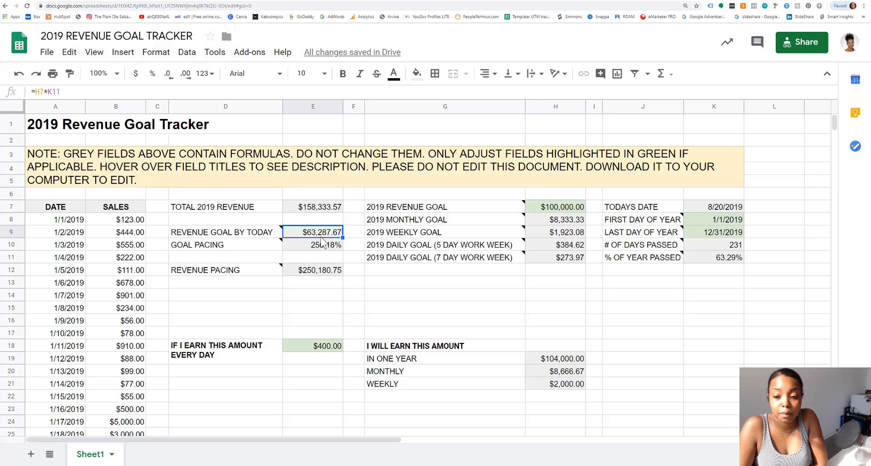
left_click(540, 208)
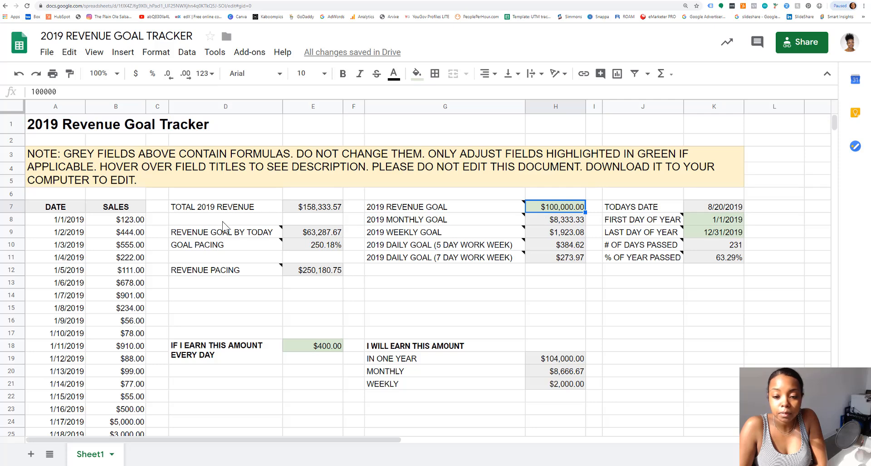
- Read the notes attached to the revenue goal by today and goal pacing labels
mouse_move(253, 236)
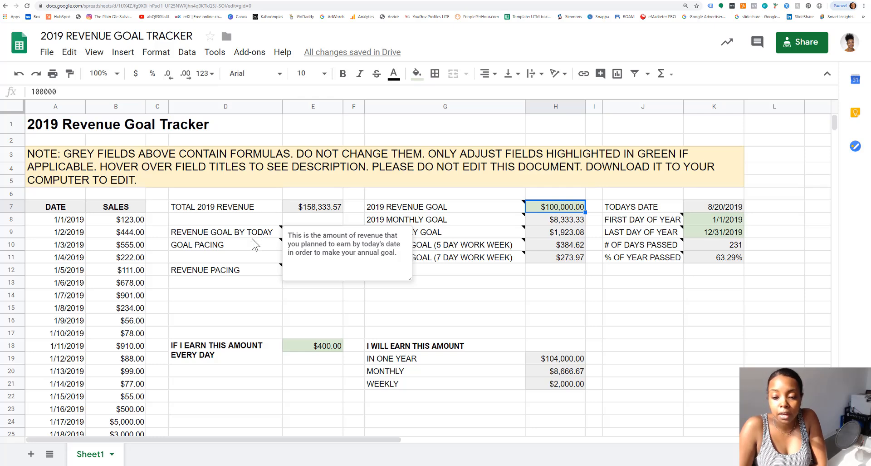
left_click(257, 241)
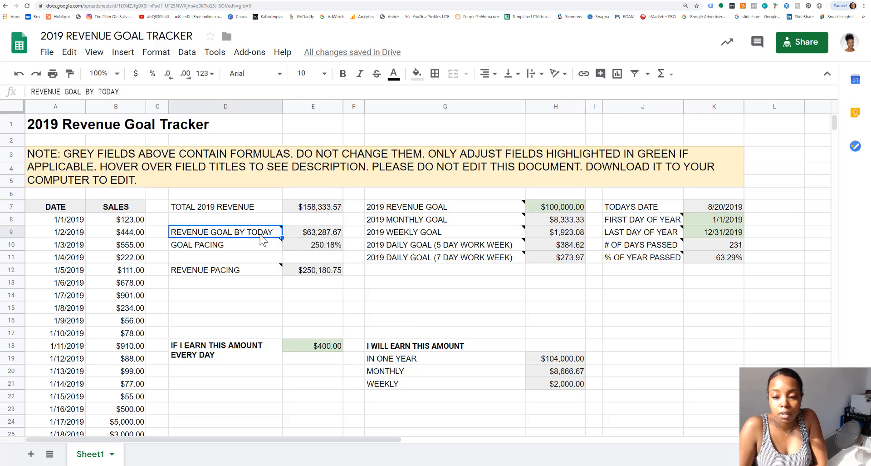
left_click(261, 271)
left_click(248, 295)
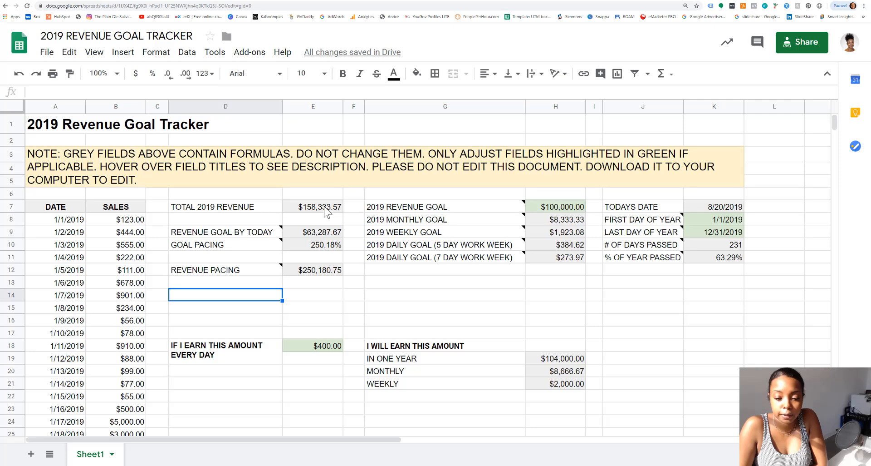
left_click(271, 257)
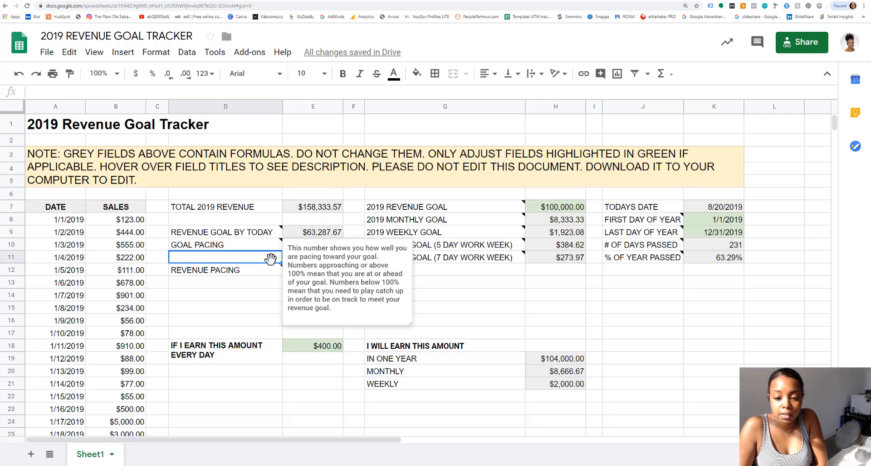
left_click(269, 286)
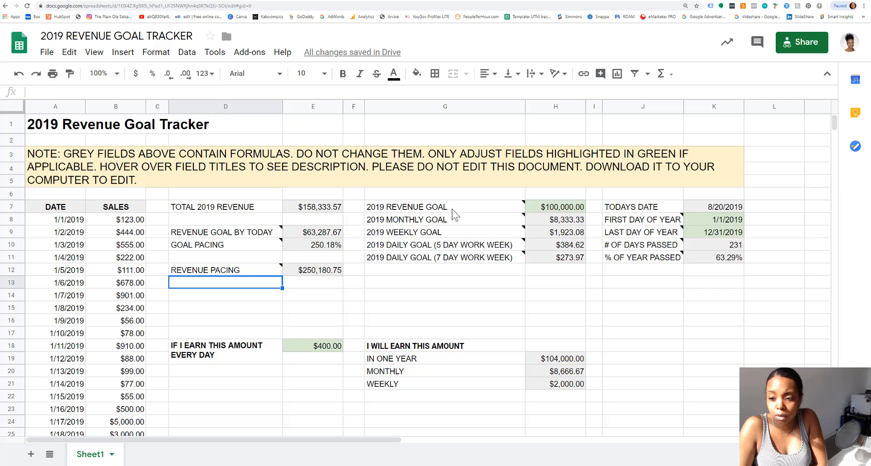
- Read the notes attached to the 2019 revenue goal and revenue pacing labels
mouse_move(522, 214)
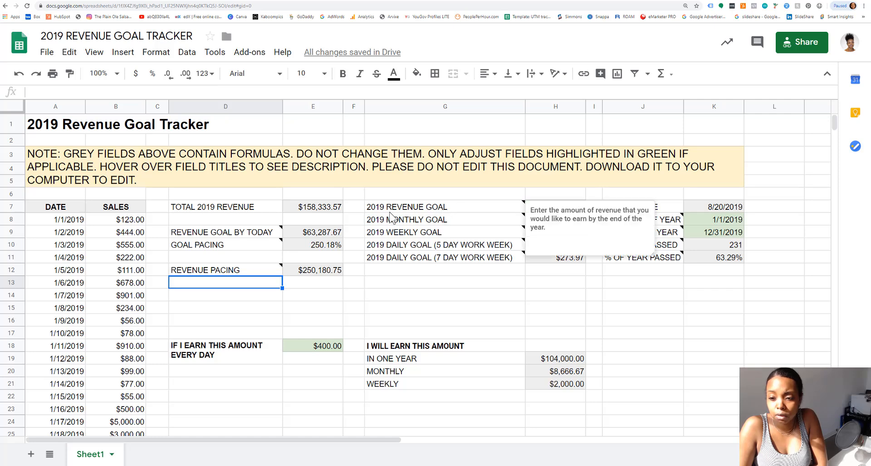
left_click(567, 195)
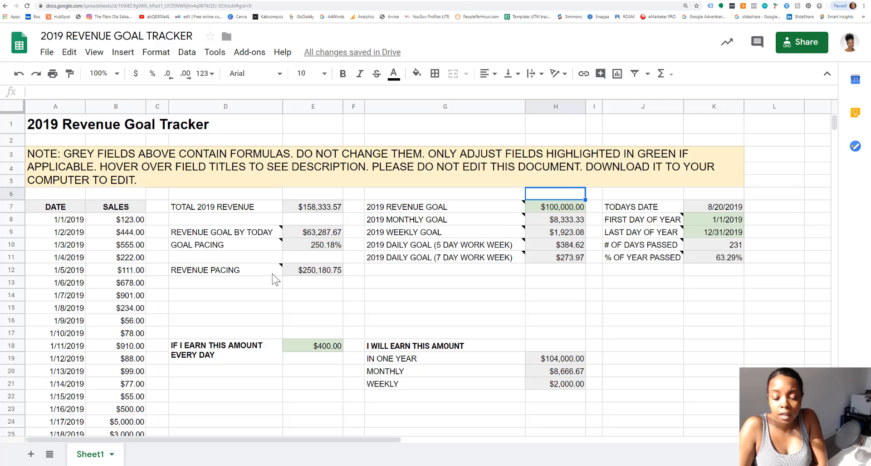
mouse_move(238, 273)
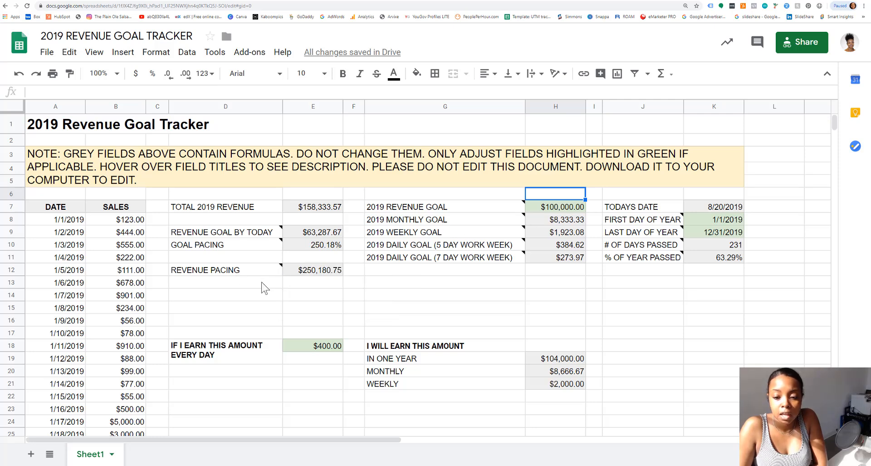
left_click(265, 284)
left_click(256, 272)
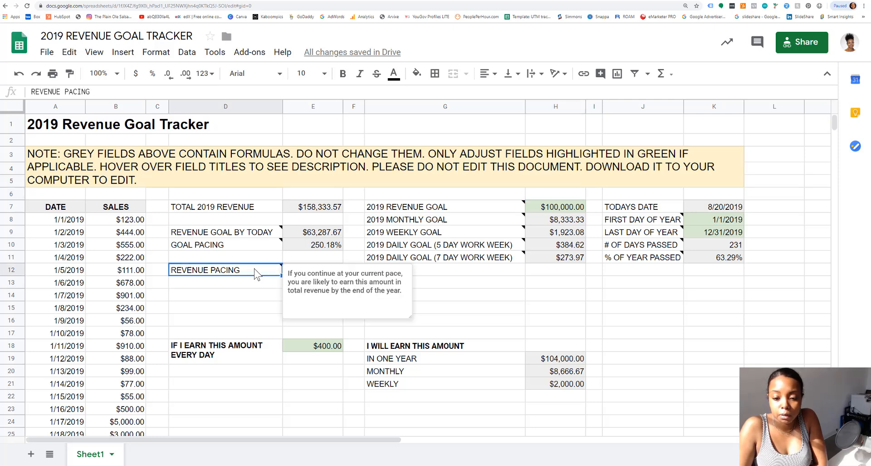
left_click(254, 285)
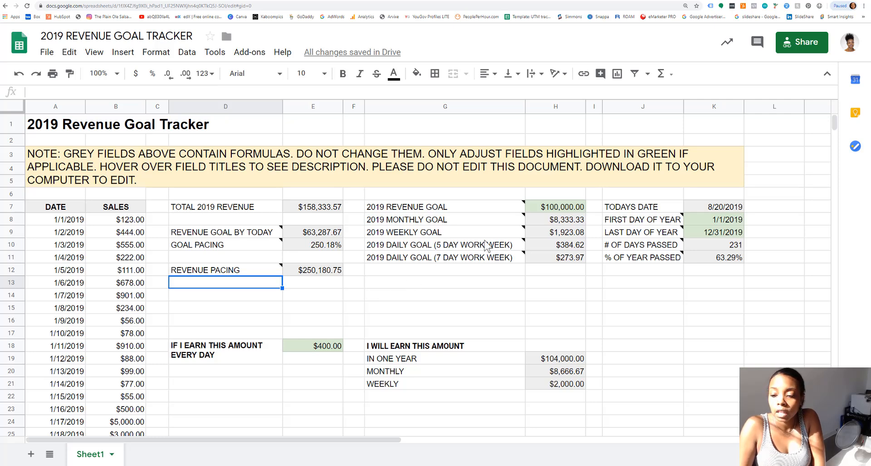
- Review the goals block from 2019 revenue goal to 7-day daily goal, reading the note on the 2019 revenue goal label
left_click_drag(442, 210, 561, 272)
left_click(550, 298)
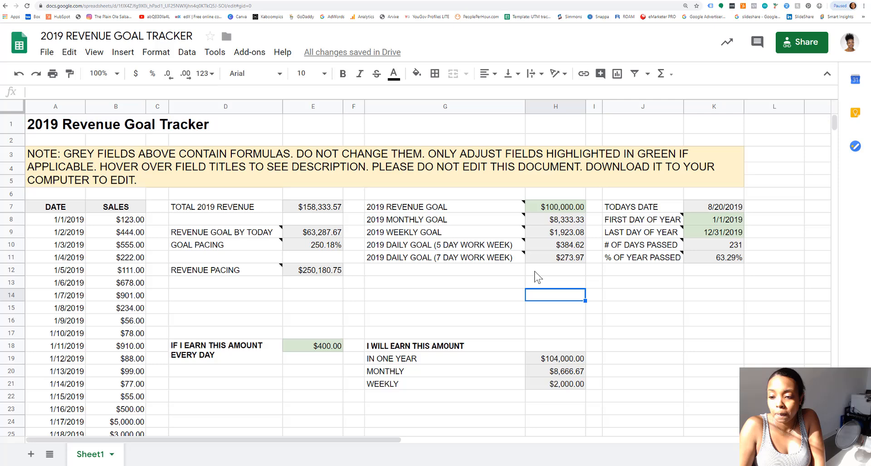
left_click(520, 213)
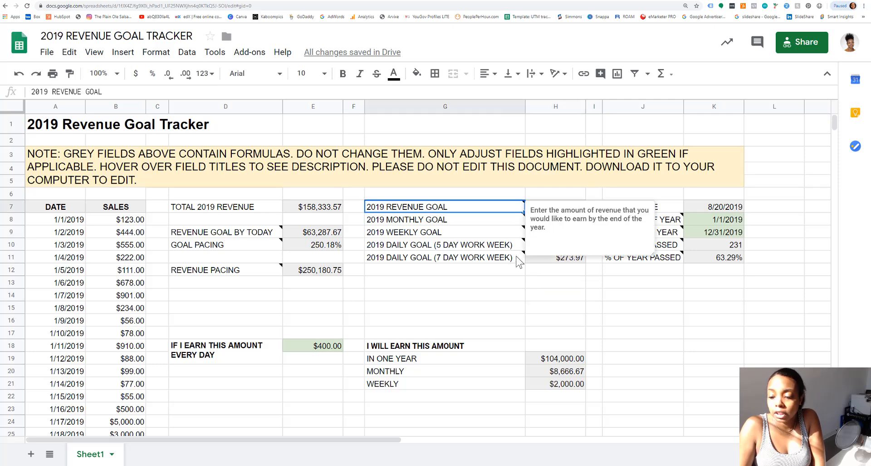
left_click(517, 274)
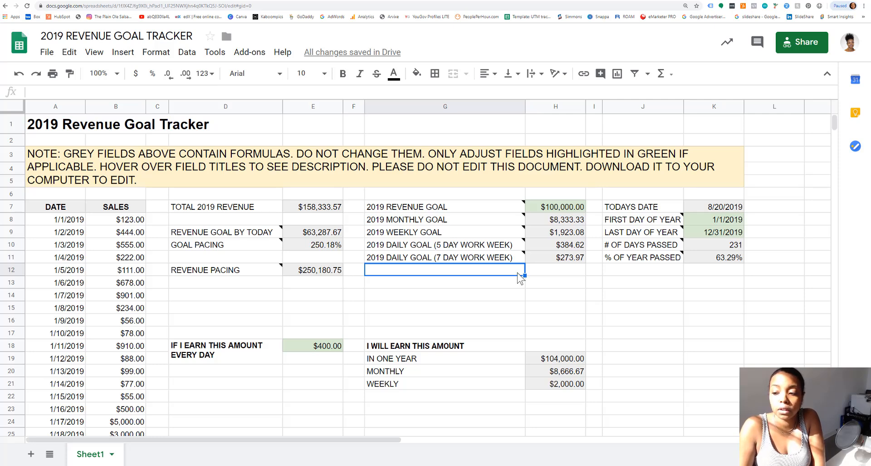
- Examine the 2019 revenue goal amount and the formula in the 2019 weekly goal cell
left_click(575, 210)
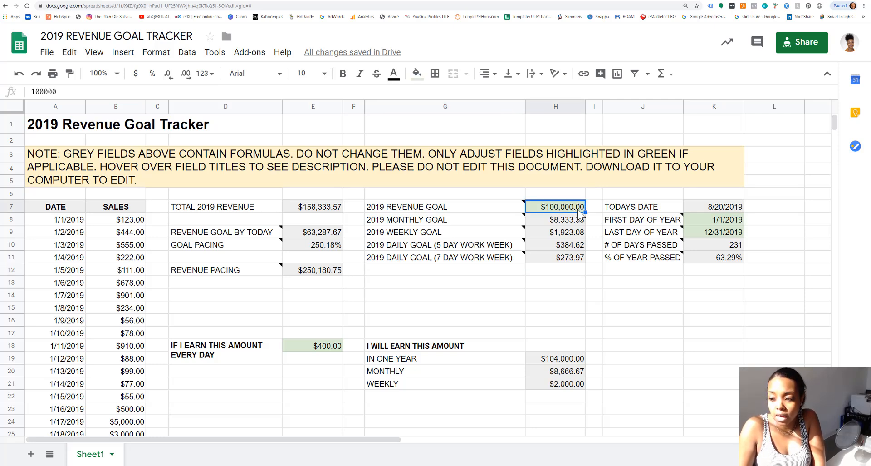
left_click(571, 235)
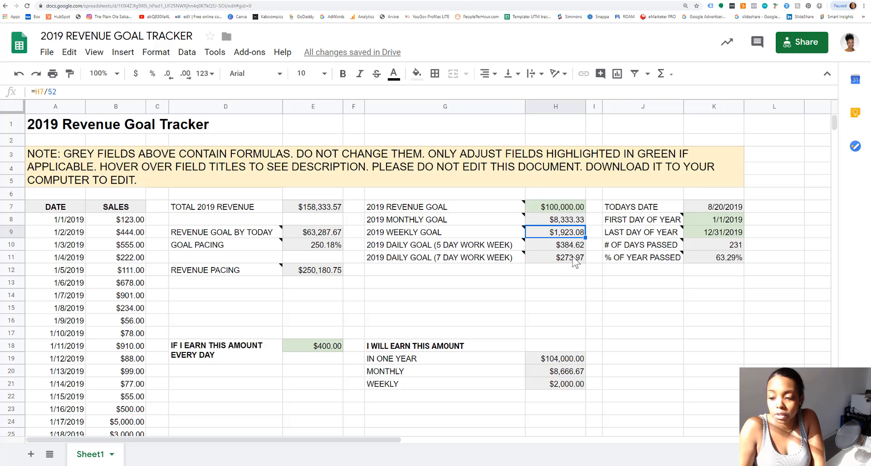
left_click(572, 210)
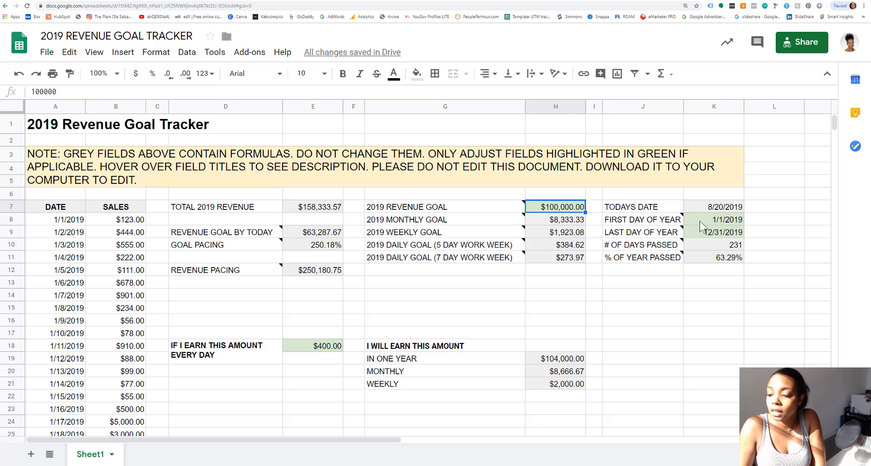
- Review the date block J7:K11 and read the note attached to the last day of year label
left_click_drag(636, 206, 711, 270)
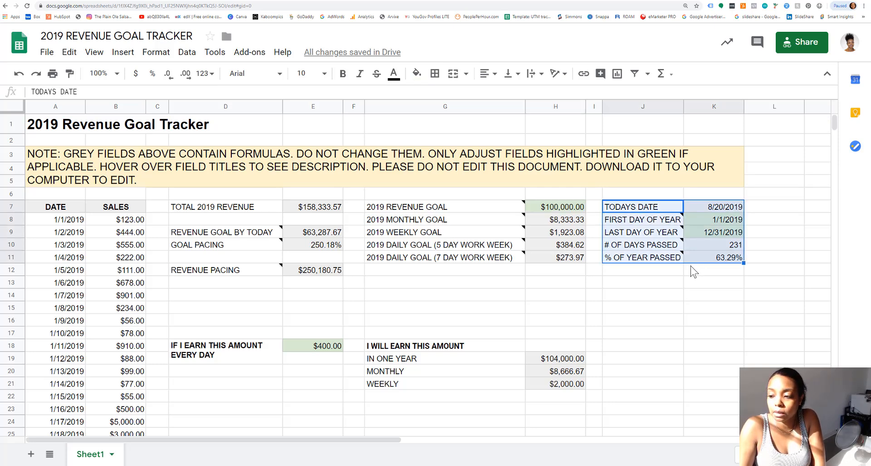
left_click(661, 211)
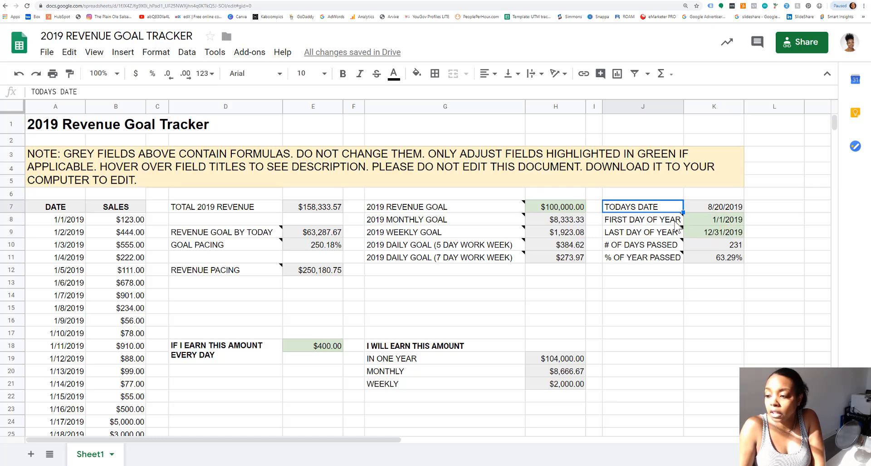
left_click(678, 225)
left_click(672, 237)
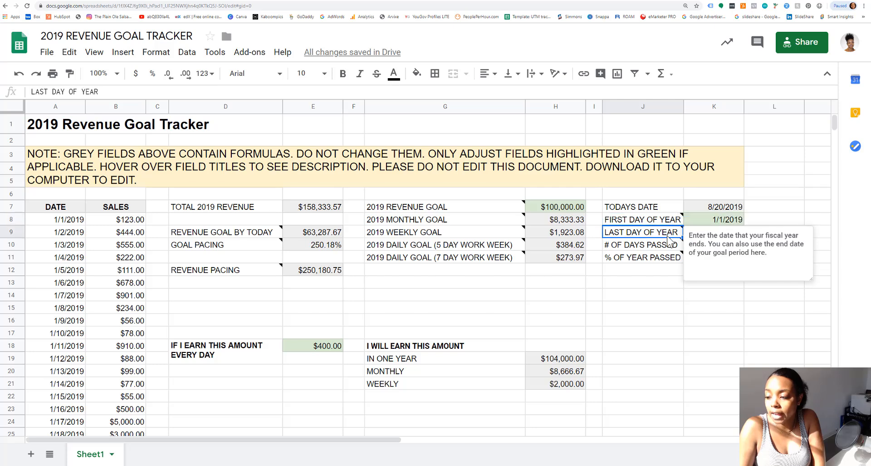
left_click(676, 272)
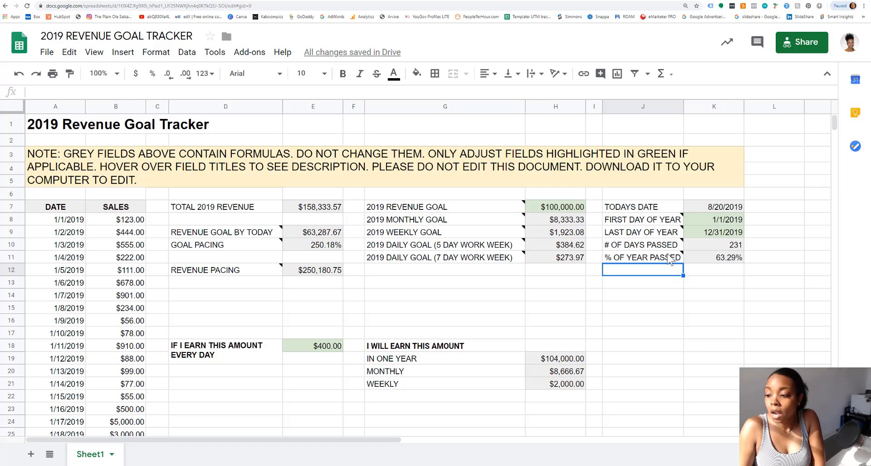
- Examine the formulas behind the number of days passed and the percentage of year passed
left_click(716, 246)
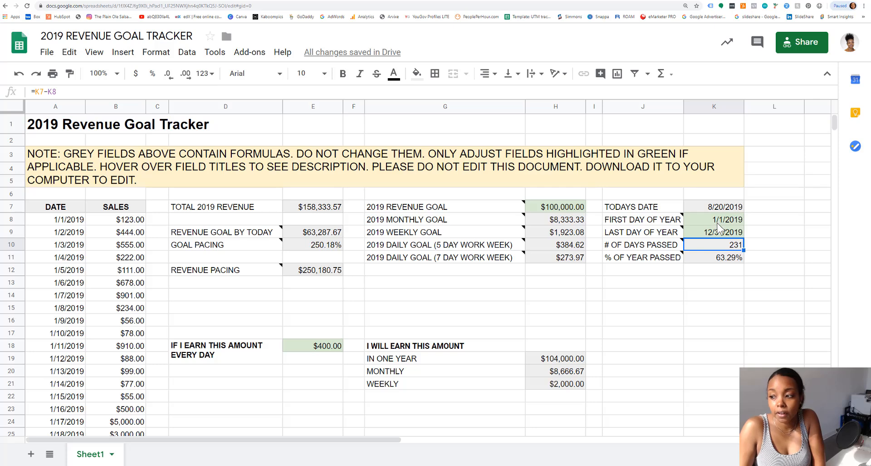
left_click(715, 266)
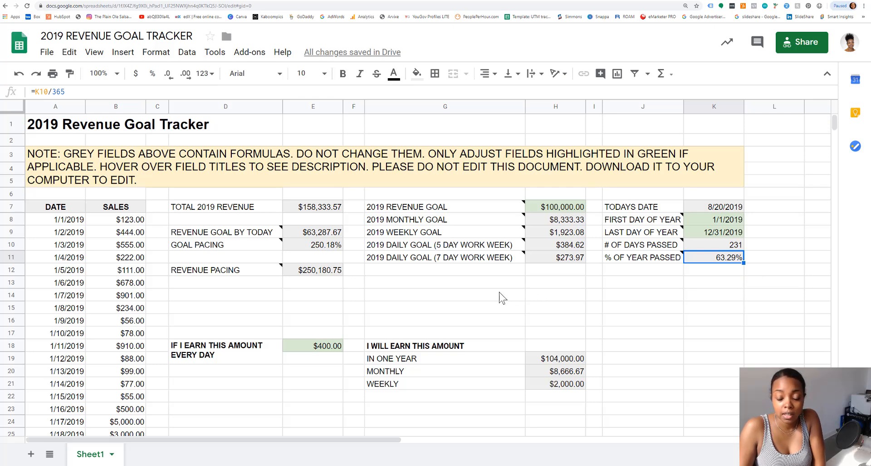
- Review the earnings projection block D18:H21 and its editable daily earnings amount, leaving the values unchanged
left_click_drag(261, 361, 500, 389)
left_click_drag(574, 395, 577, 394)
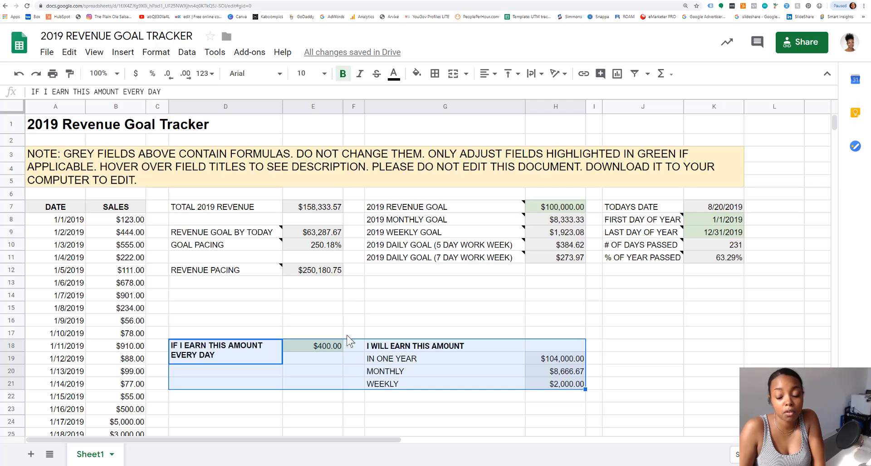
key("Right")
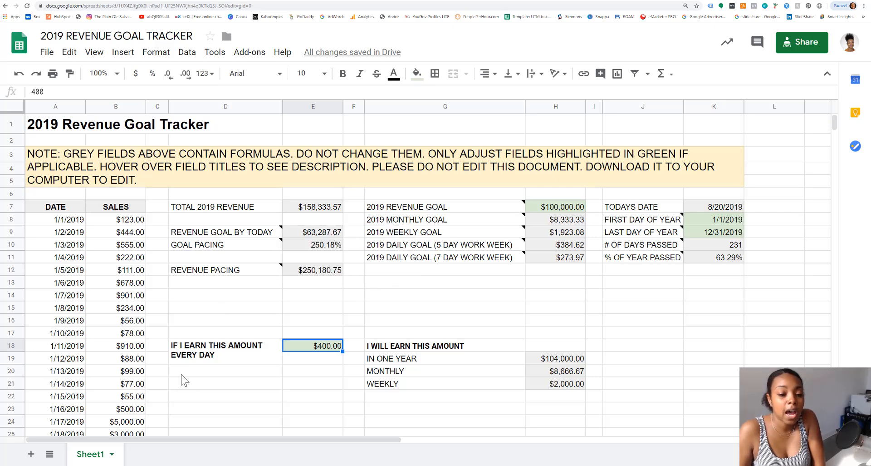
left_click(203, 397)
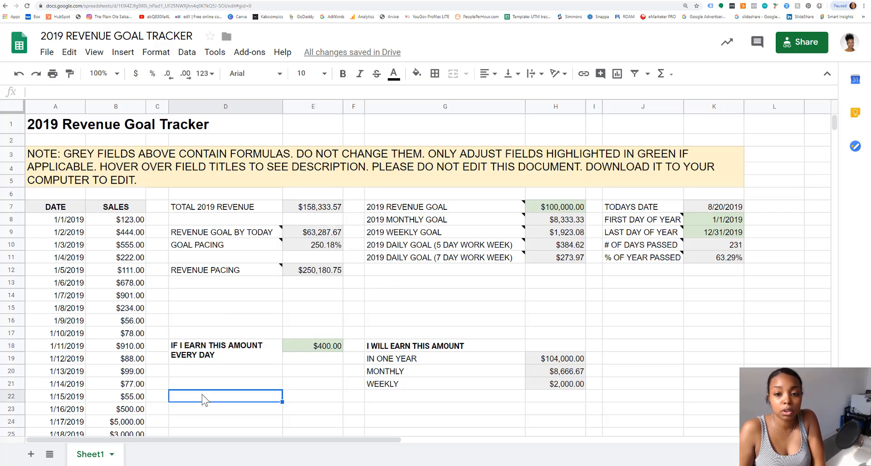